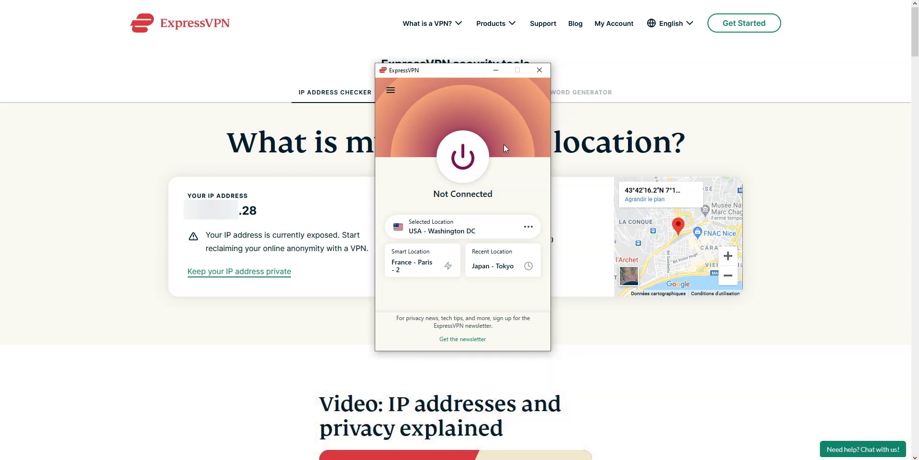
Choose United States under All Locations > Americas and connect to USA - Washington DC
left_click(529, 227)
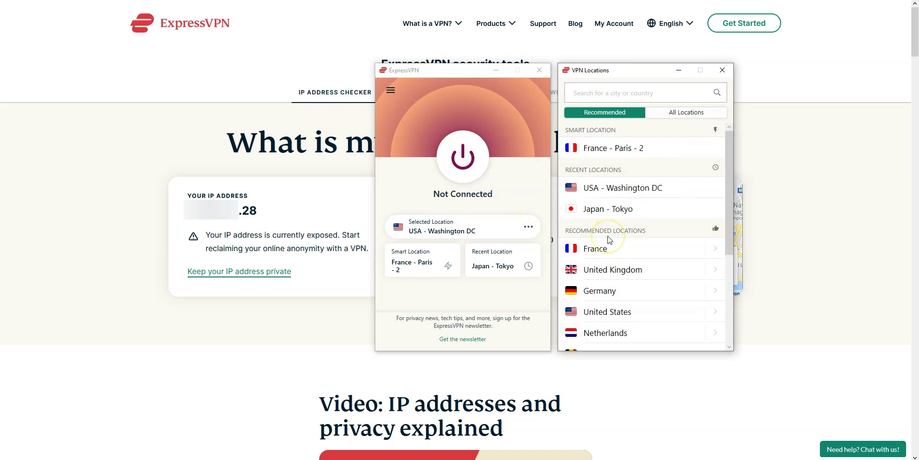
left_click(678, 114)
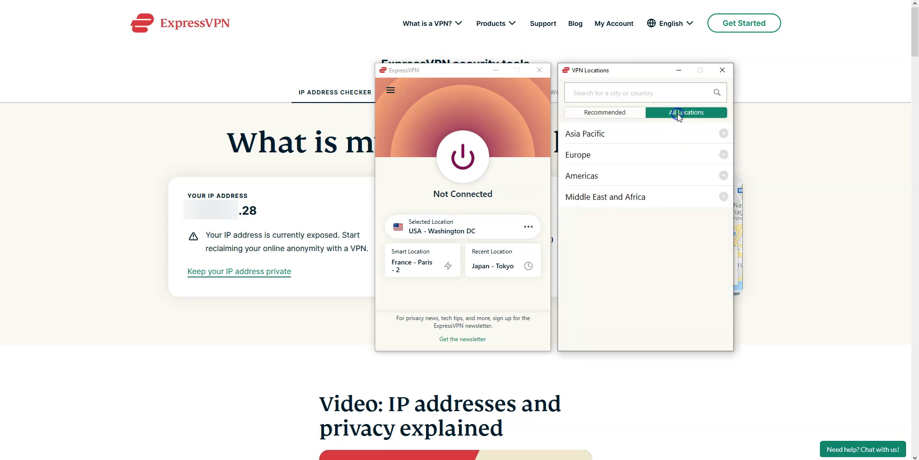
left_click(722, 176)
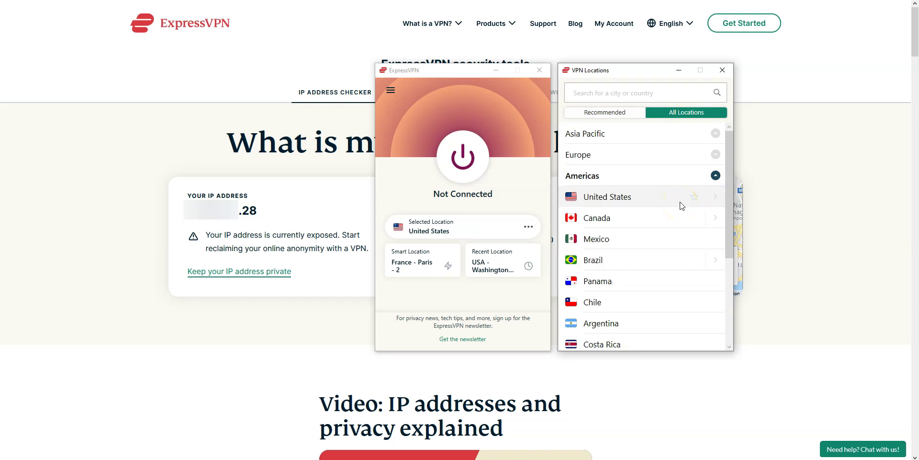
left_click(717, 200)
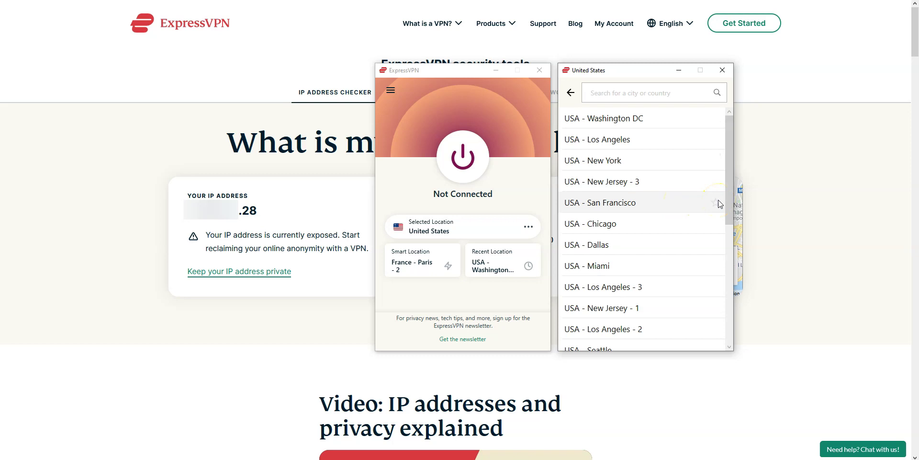
scroll(677, 209, "down", 2)
left_click(570, 92)
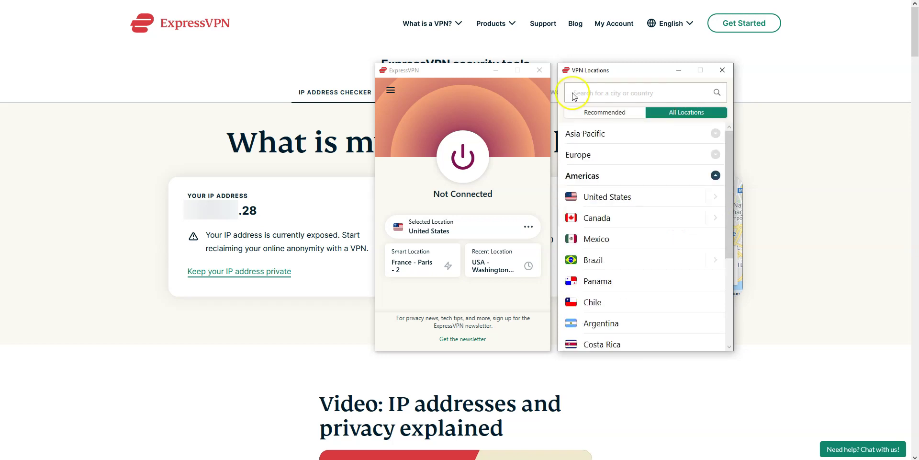
left_click(490, 164)
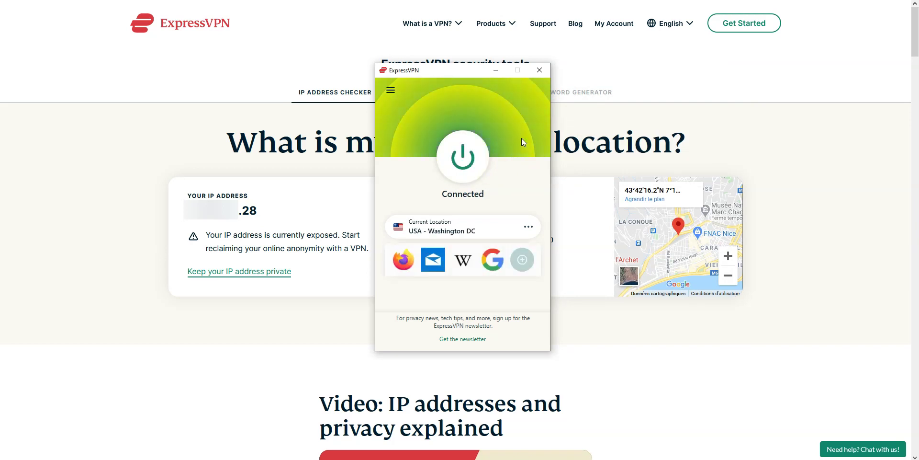
Reload the IP checker to show VPN address 45.56.183.39 in Washington DC, then reopen the app
key("alt+Tab")
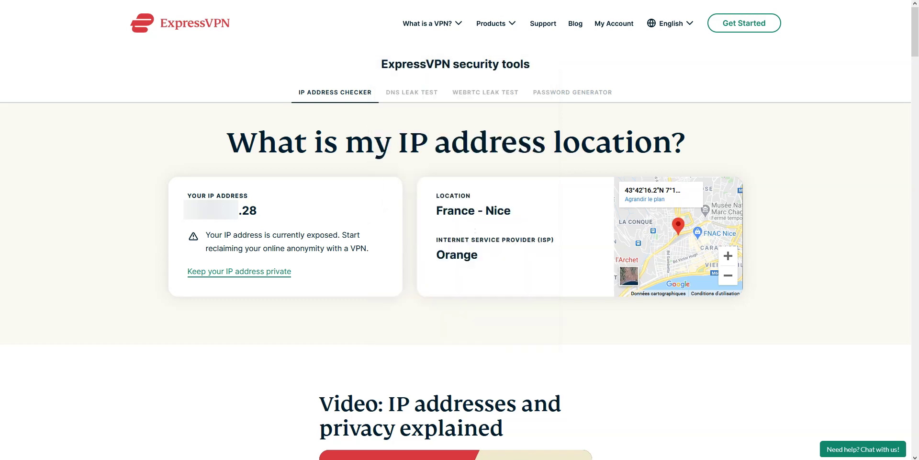
key("F5")
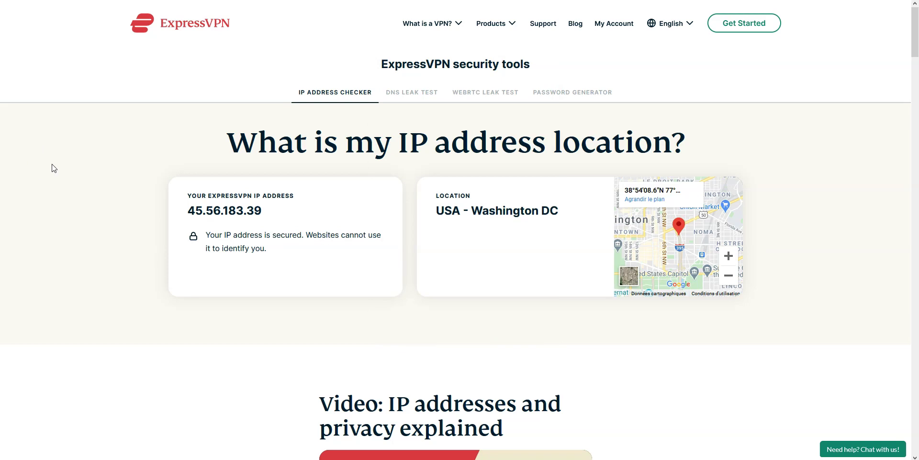
left_click(63, 177)
left_click(514, 166)
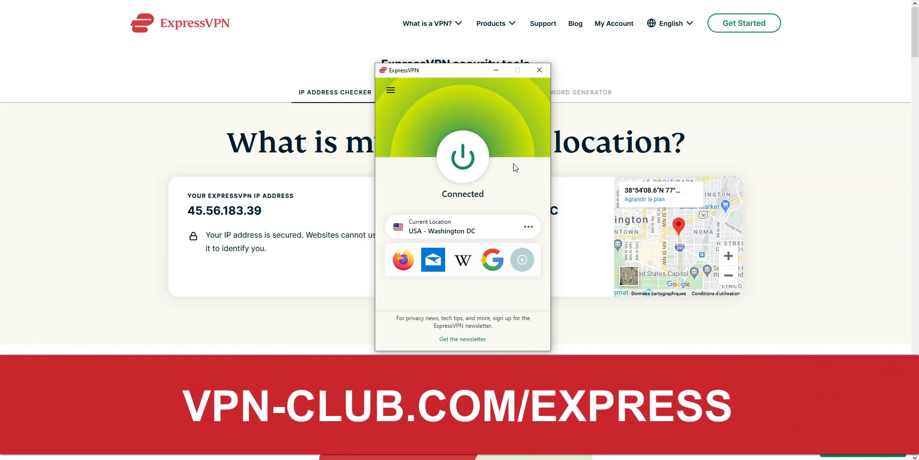
left_click(510, 164)
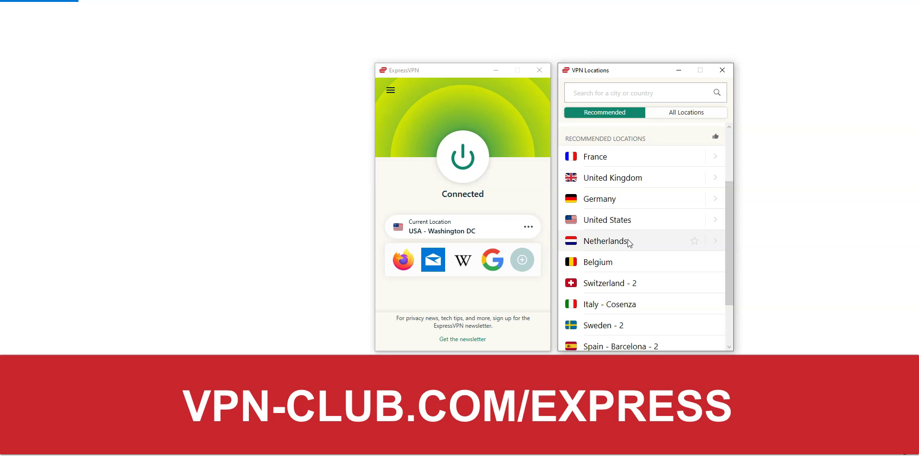
Browse the Recommended VPN locations list while staying connected to USA - Washington DC
scroll(630, 244, "down", 3)
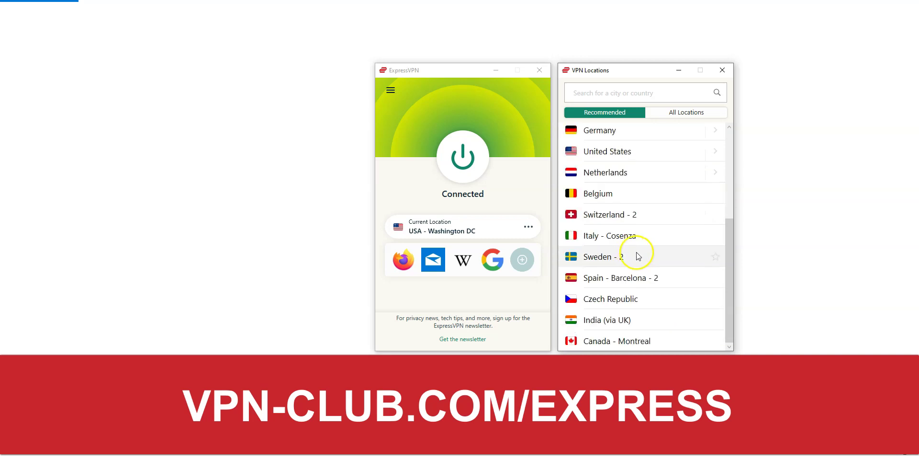
scroll(639, 256, "up", 3)
scroll(646, 260, "up", 2)
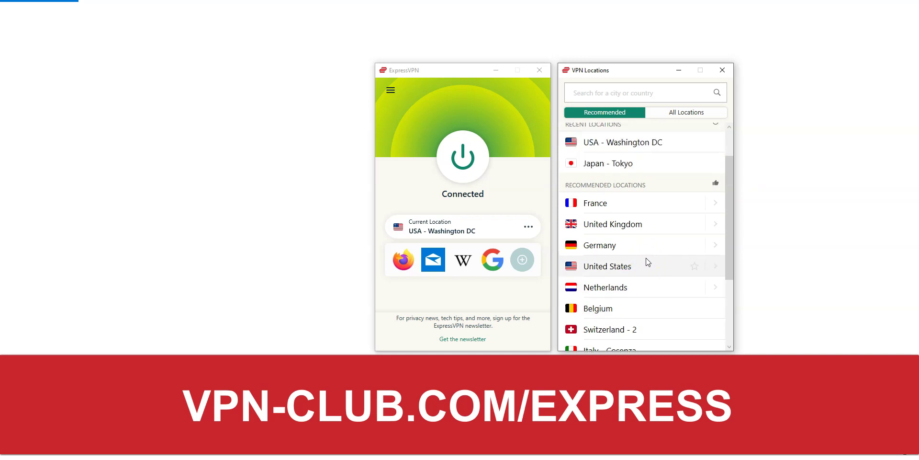
left_click(645, 257)
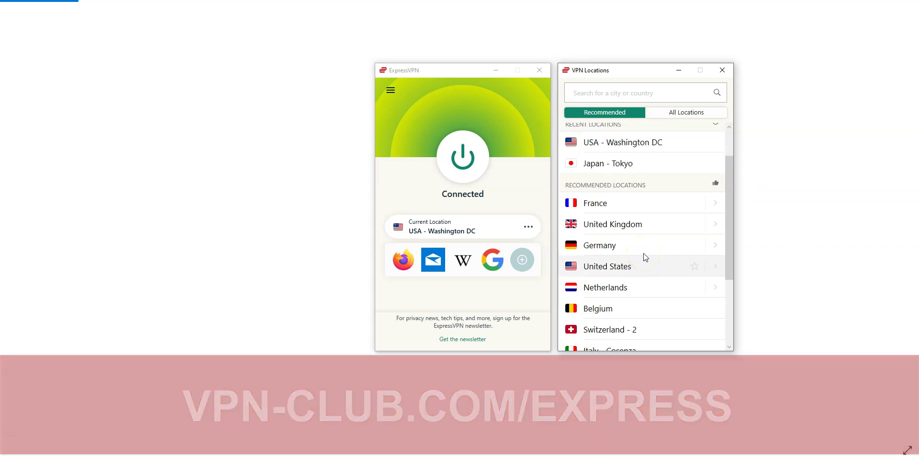
scroll(85, 248, "down", 2)
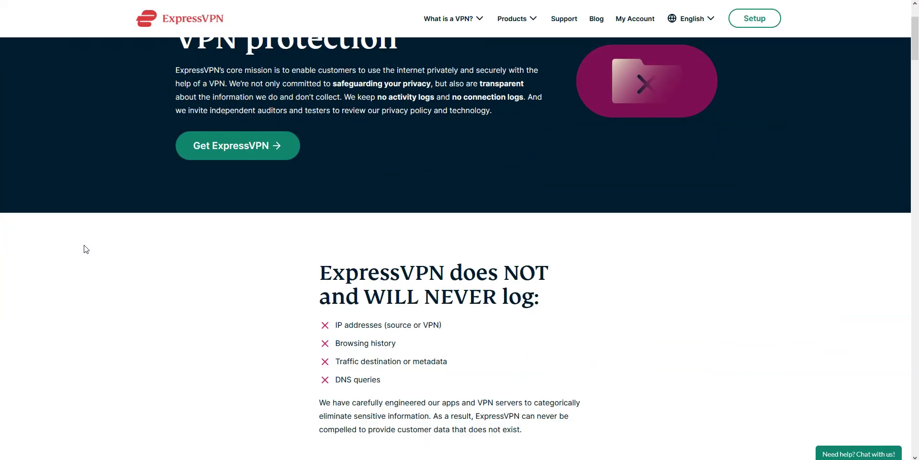
left_click(126, 256)
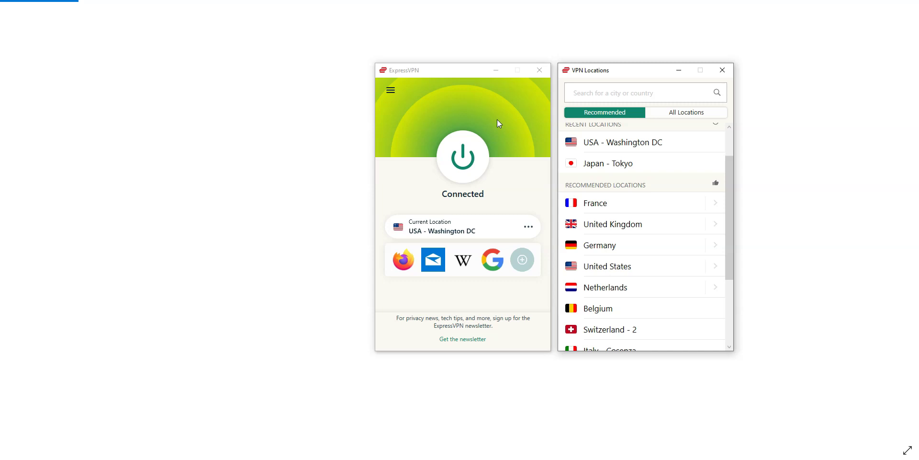
Disconnect from Washington DC and reconnect to Japan under All Locations > Asia Pacific
left_click(466, 152)
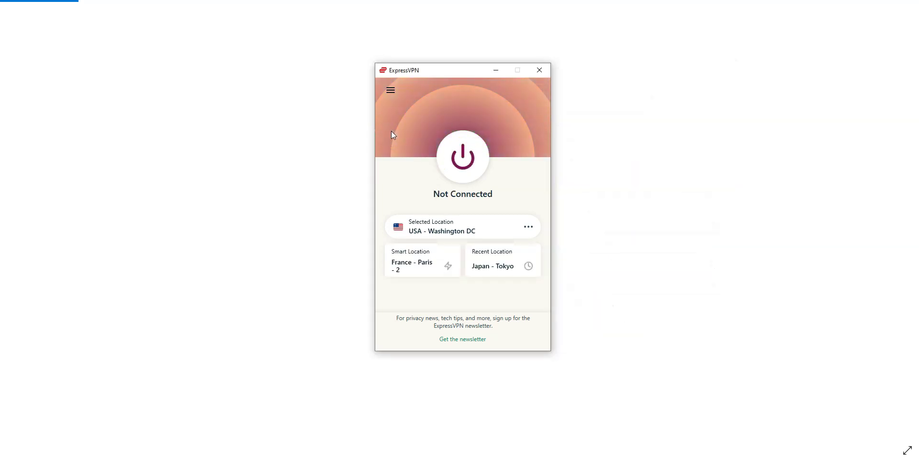
left_click(528, 227)
left_click(668, 115)
left_click(715, 132)
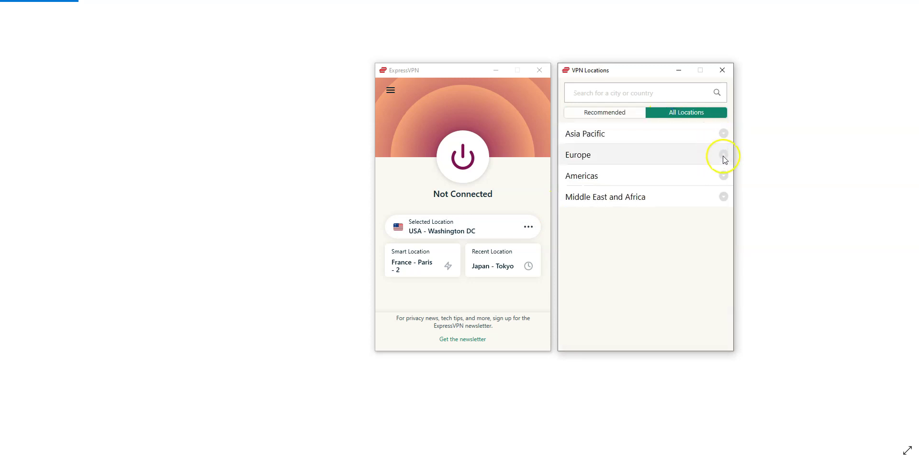
left_click(615, 218)
left_click(479, 163)
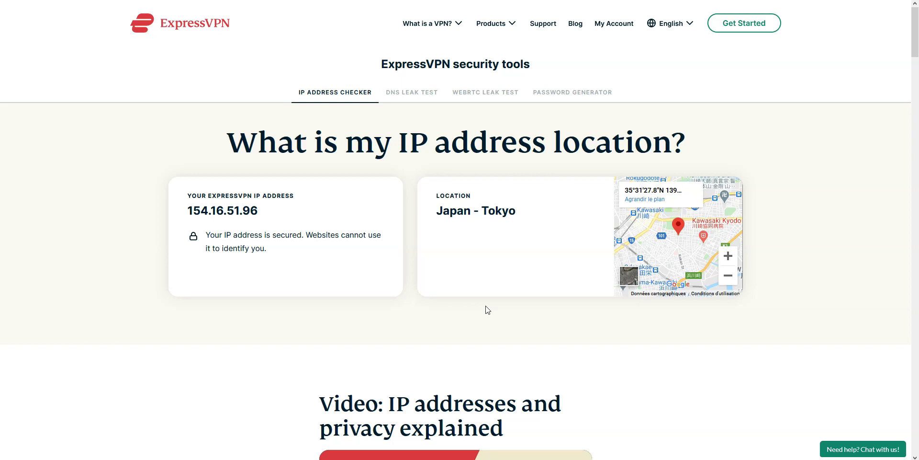
Scroll the ExpressVPN download page for VPN apps across all devices
scroll(641, 210, "down", 3)
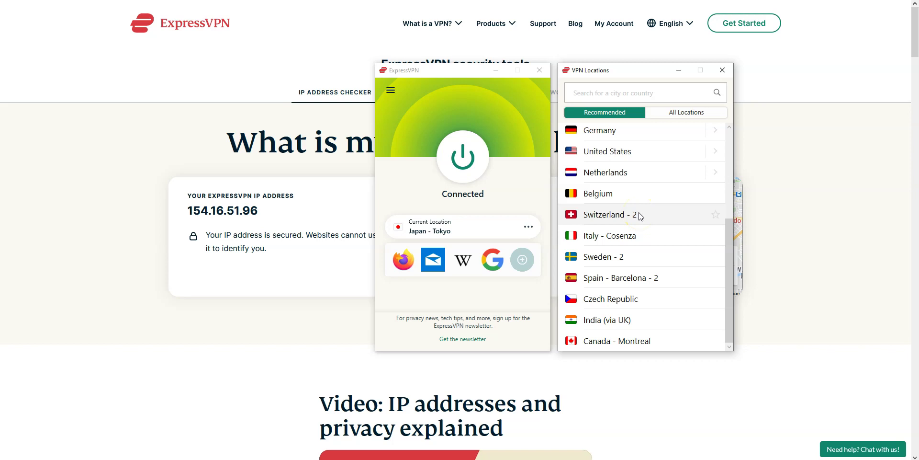
scroll(640, 216, "up", 1)
scroll(641, 216, "up", 4)
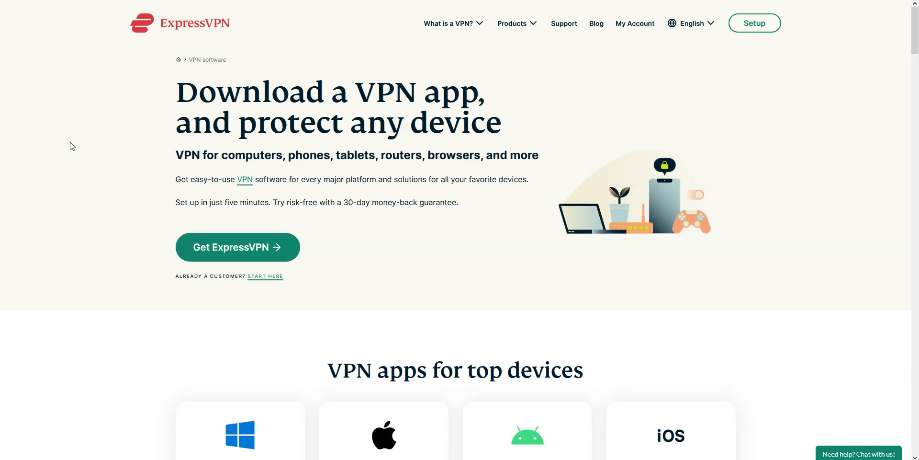
Scroll down the download page to reach the 15-month $6.67/month special deal pricing
scroll(72, 146, "down", 4)
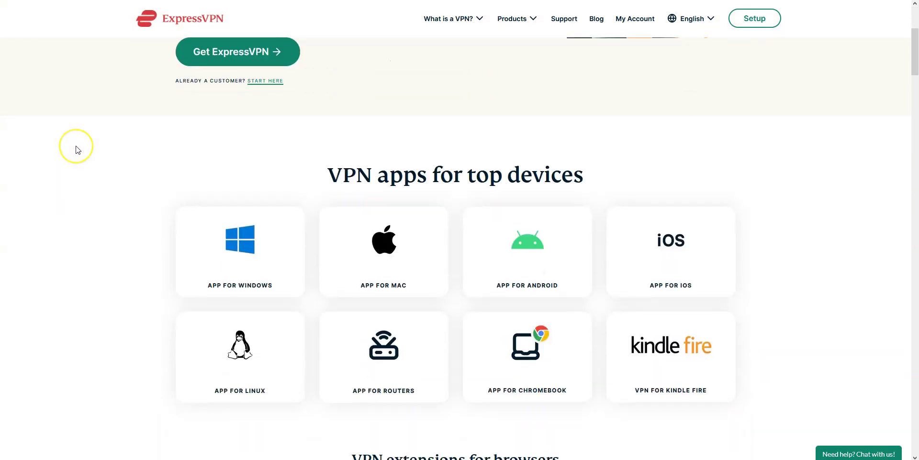
scroll(76, 149, "down", 4)
scroll(76, 150, "down", 3)
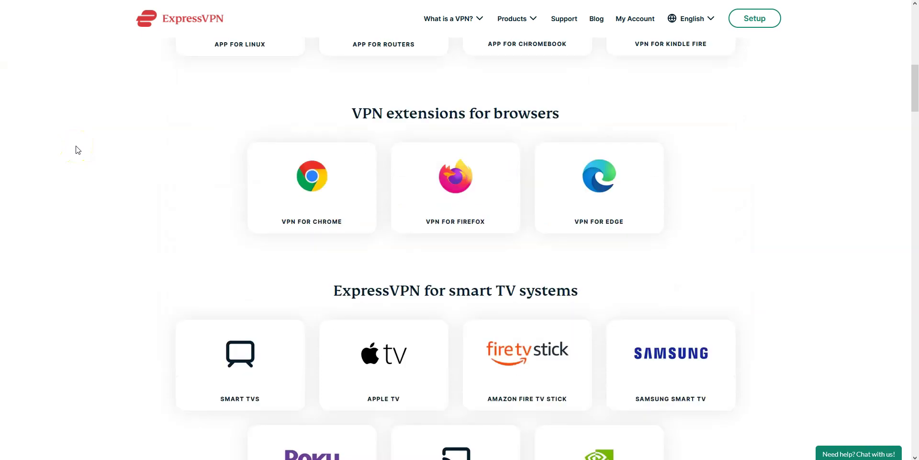
scroll(78, 151, "down", 2)
scroll(78, 151, "down", 1)
scroll(78, 152, "down", 1)
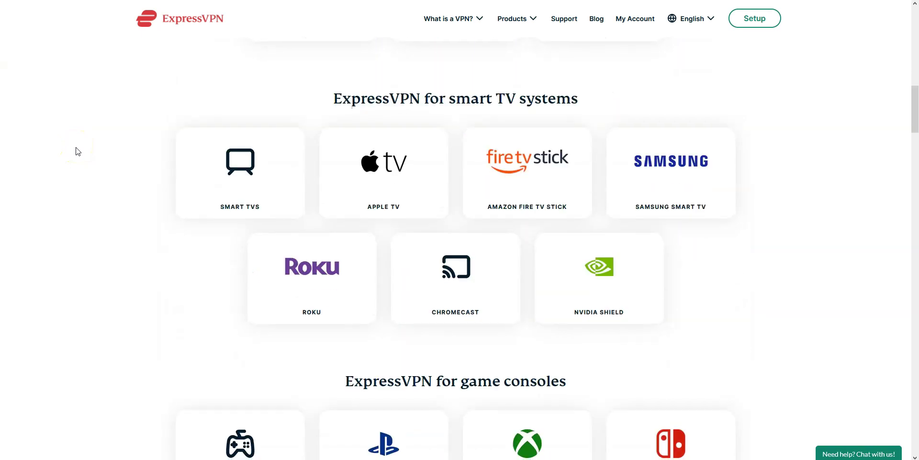
scroll(76, 151, "down", 2)
scroll(77, 150, "down", 1)
Scroll the special-deal pricing page showing the 15-month plan at $6.67 monthly
scroll(76, 151, "down", 1)
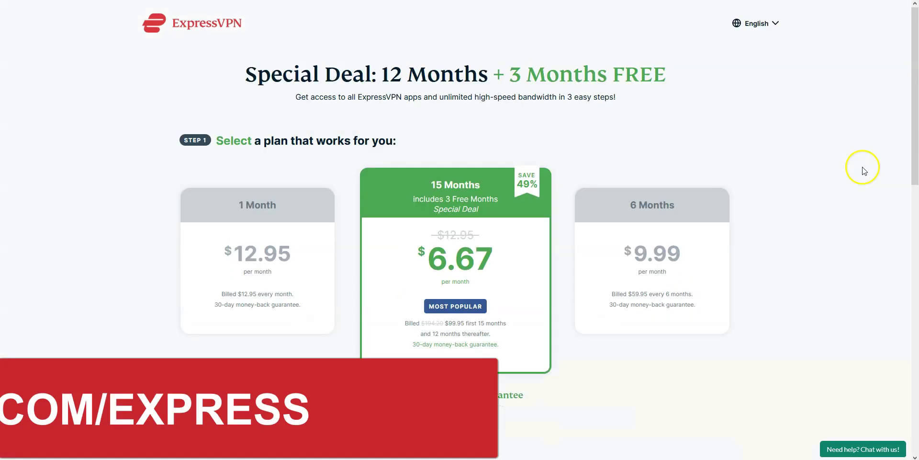